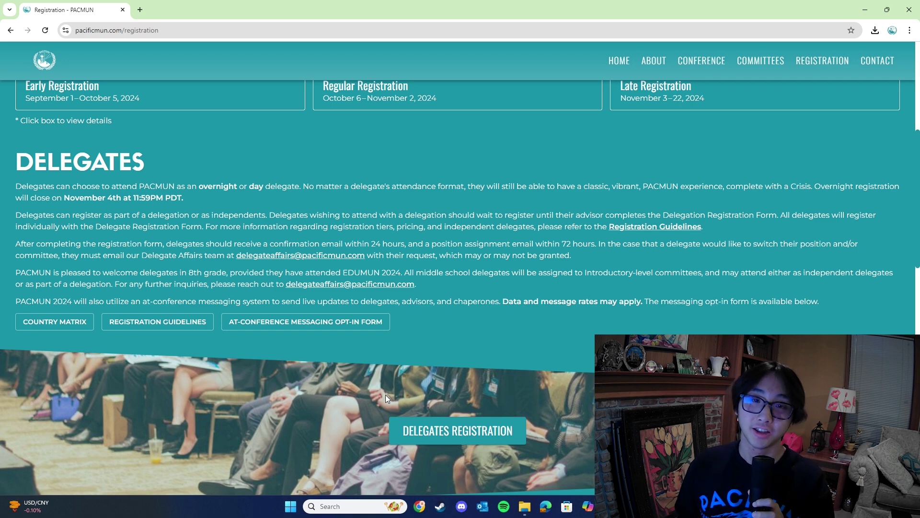
Open the Delegate Registration form from the Delegates section of the Registration page.
scroll(387, 399, "down", 9)
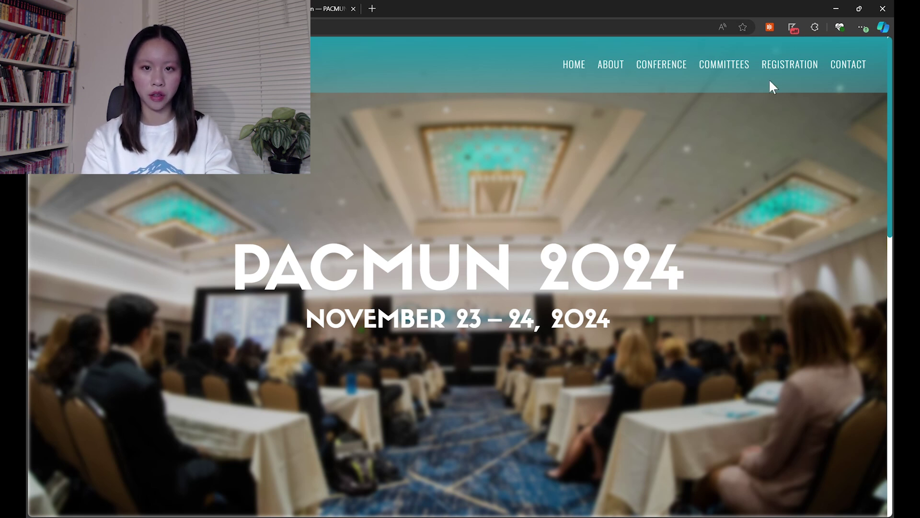
mouse_move(783, 75)
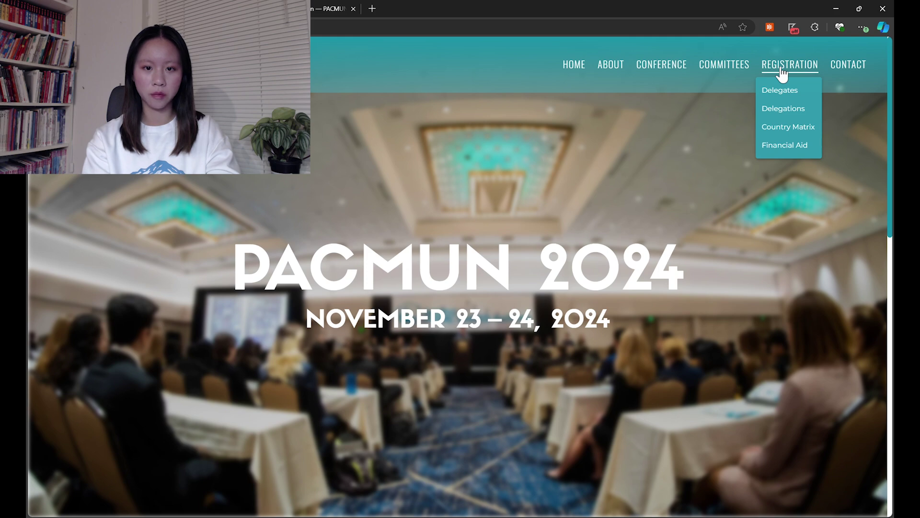
left_click(782, 73)
scroll(477, 293, "down", 5)
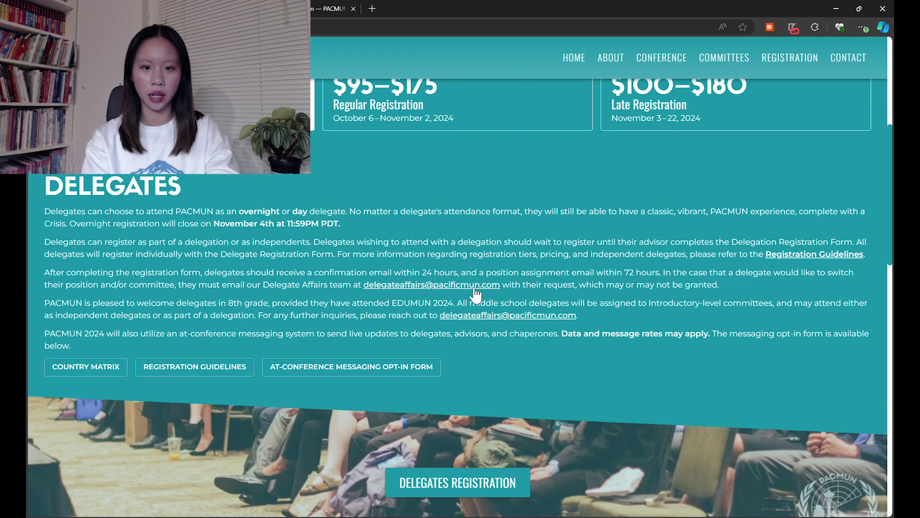
scroll(475, 291, "down", 3)
left_click(434, 363)
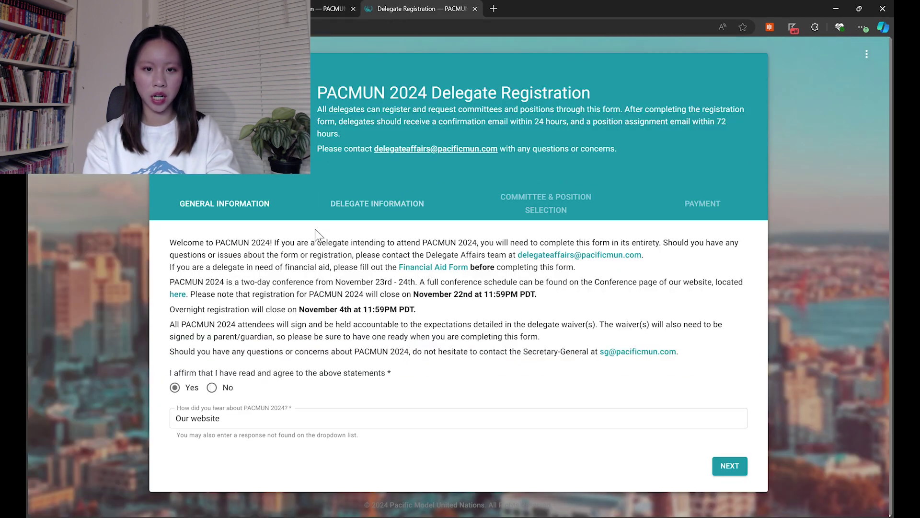
Advance to the delegate information step and set Independent Delegate to No.
left_click(728, 469)
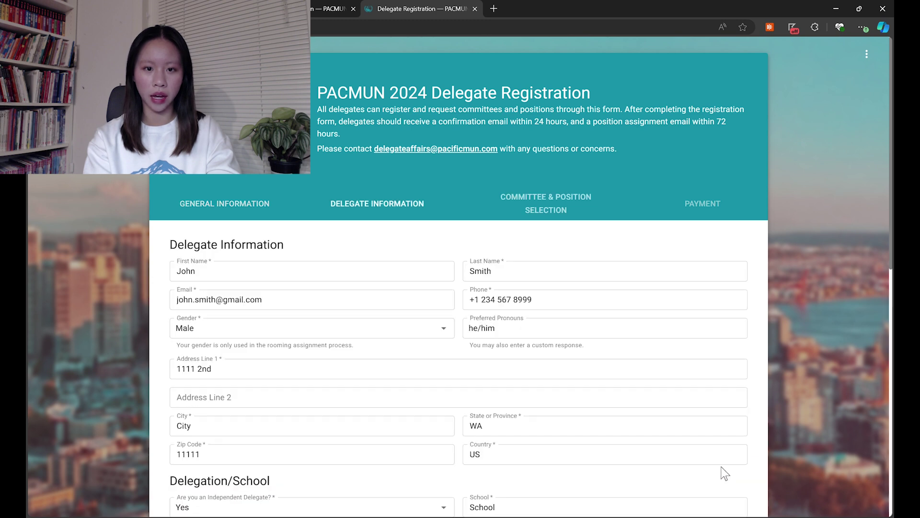
scroll(427, 390, "down", 5)
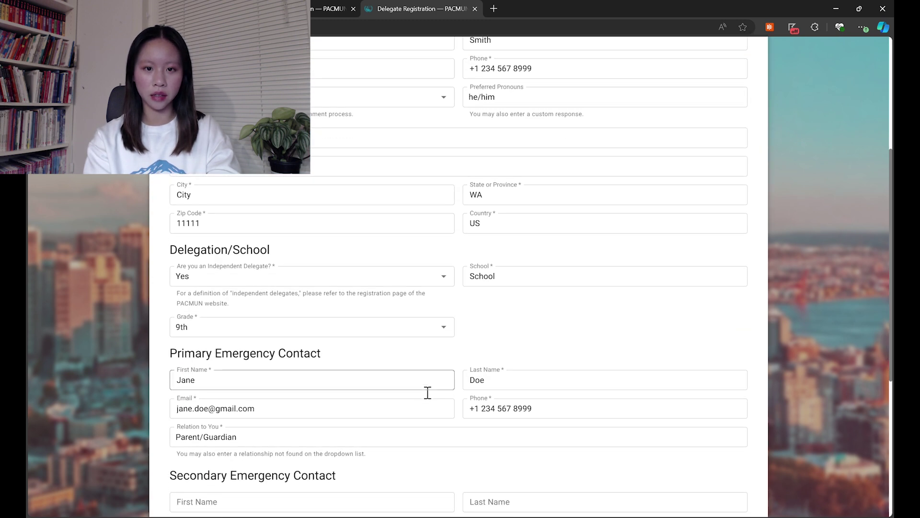
left_click(445, 276)
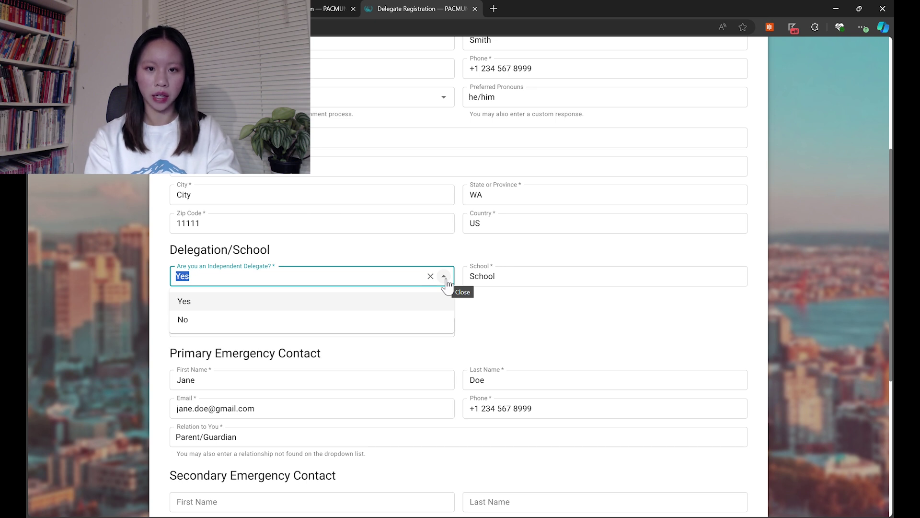
left_click(438, 302)
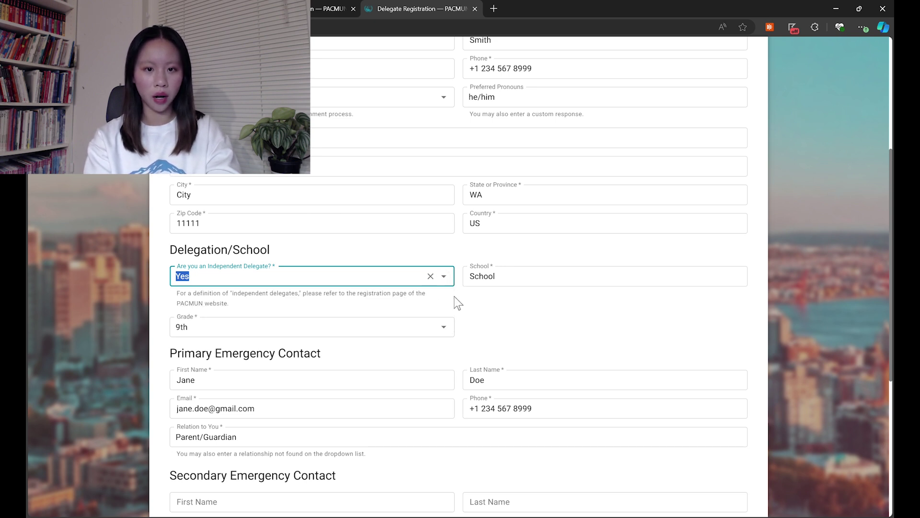
left_click(492, 277)
left_click(443, 278)
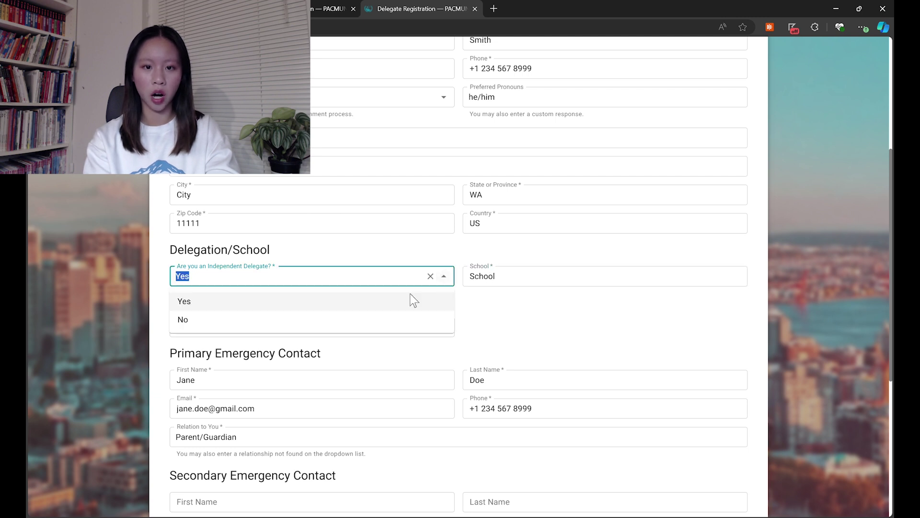
left_click(403, 319)
Choose Seattle Academy as the delegation and continue to committee selection.
left_click(514, 278)
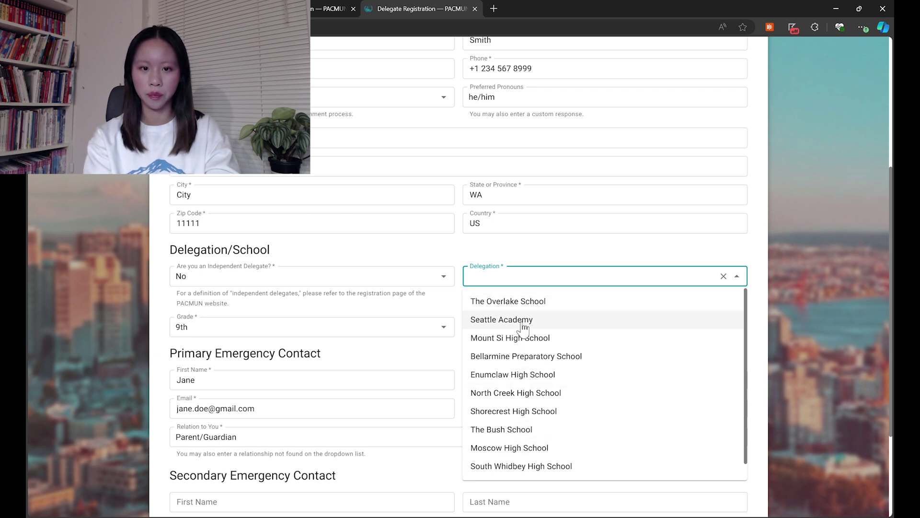
scroll(523, 326, "down", 1)
scroll(522, 326, "up", 1)
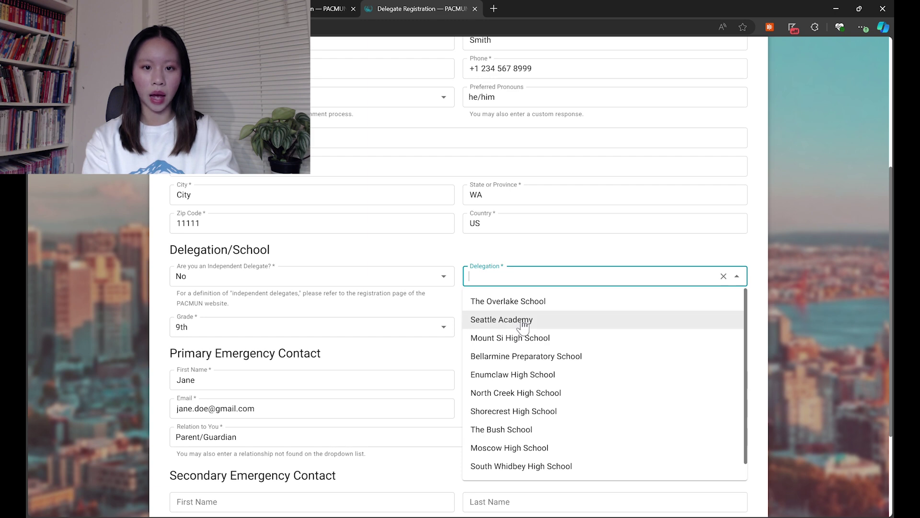
left_click(522, 320)
scroll(527, 325, "down", 3)
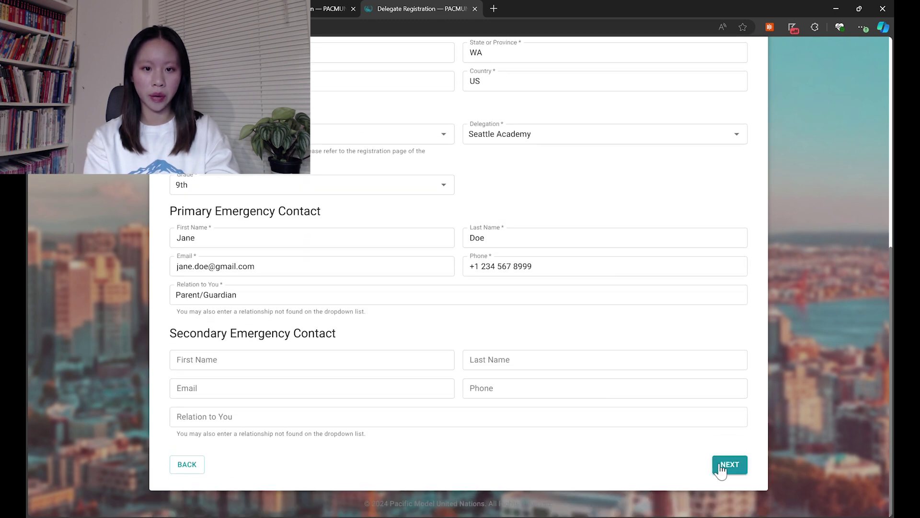
left_click(723, 462)
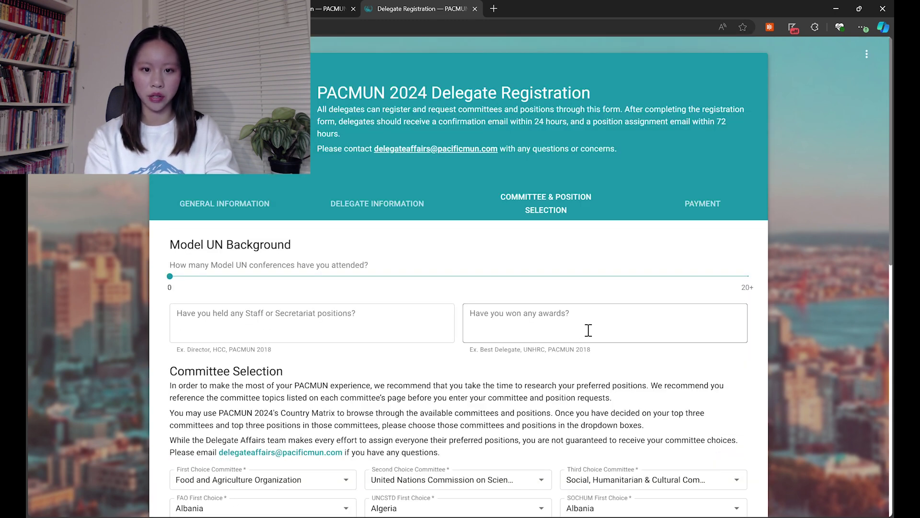
Scroll past Committee Selection and Waivers and advance to the Payment step.
scroll(338, 162, "down", 4)
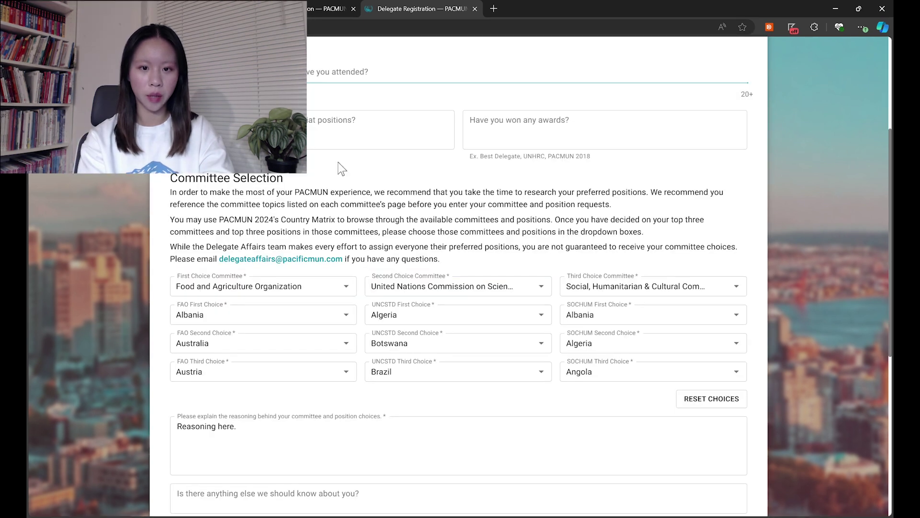
scroll(338, 162, "down", 5)
scroll(338, 162, "down", 3)
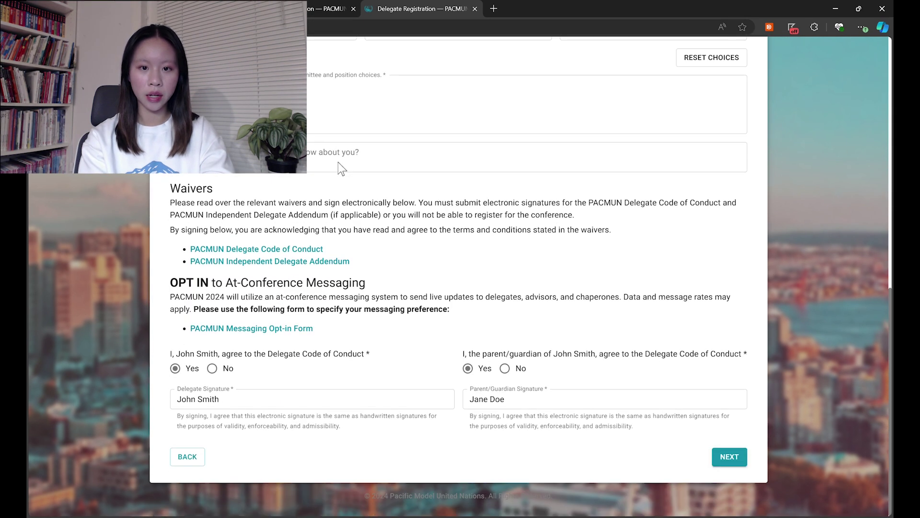
left_click(736, 461)
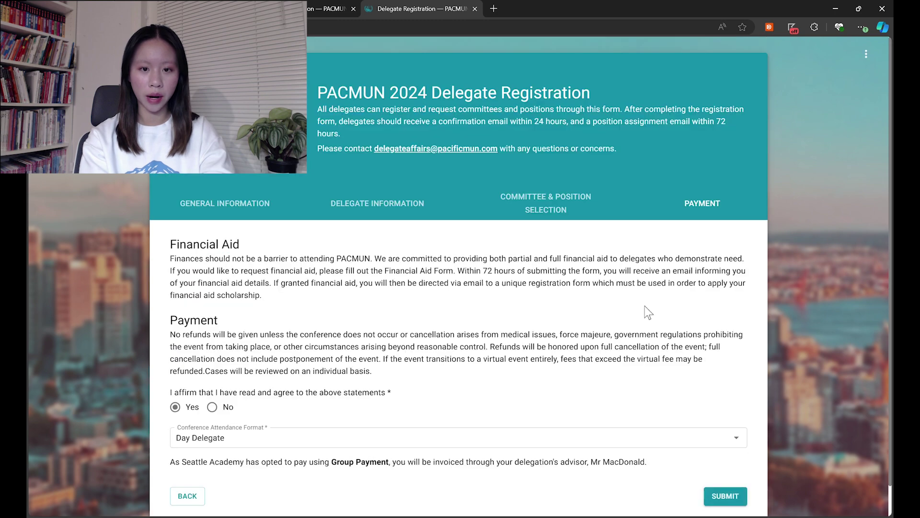
scroll(645, 309, "down", 1)
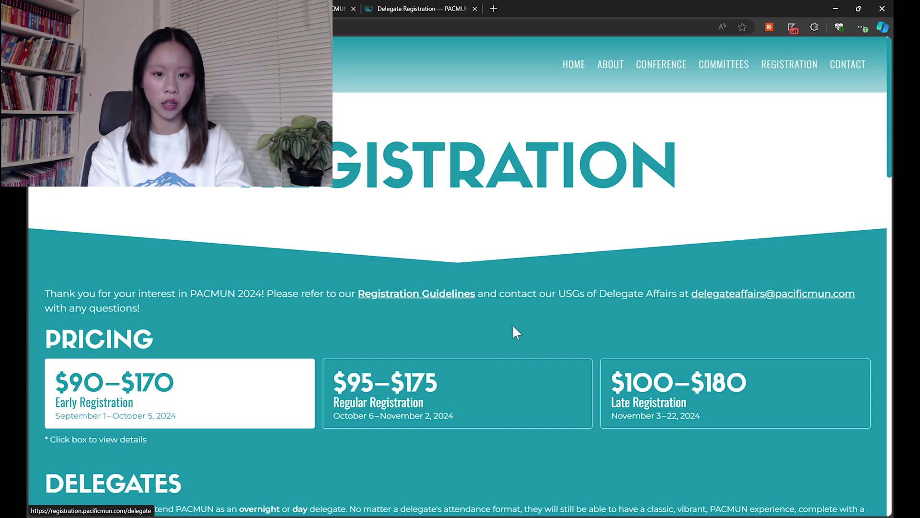
scroll(513, 324, "down", 5)
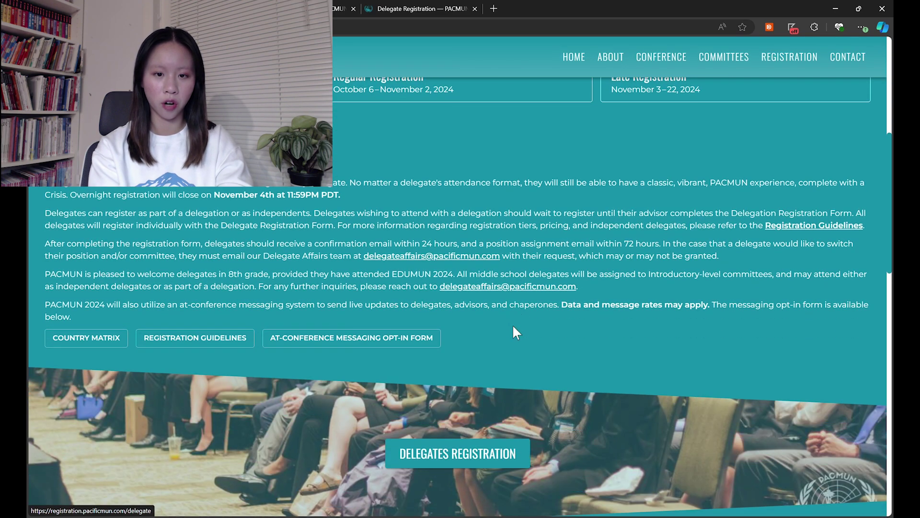
Open the Financial Aid Request form from the bottom of the Registration page.
scroll(513, 324, "down", 5)
scroll(513, 324, "down", 8)
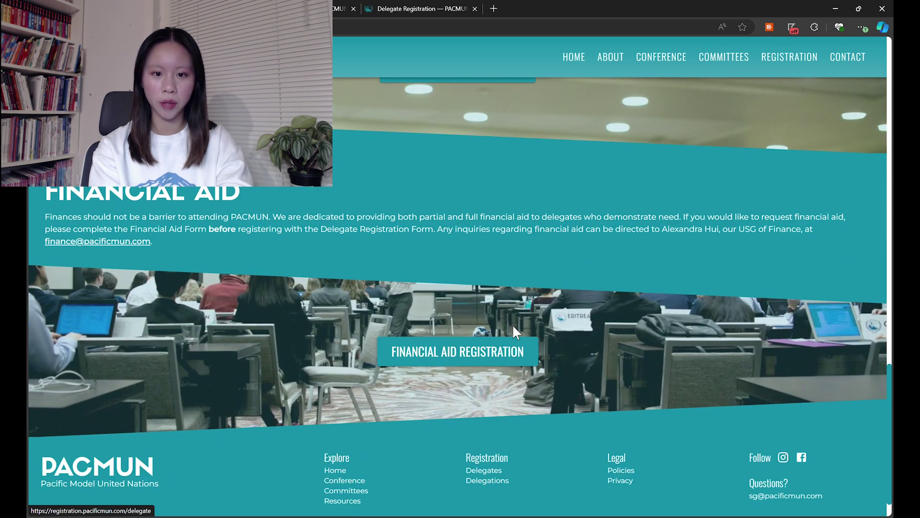
left_click(478, 351)
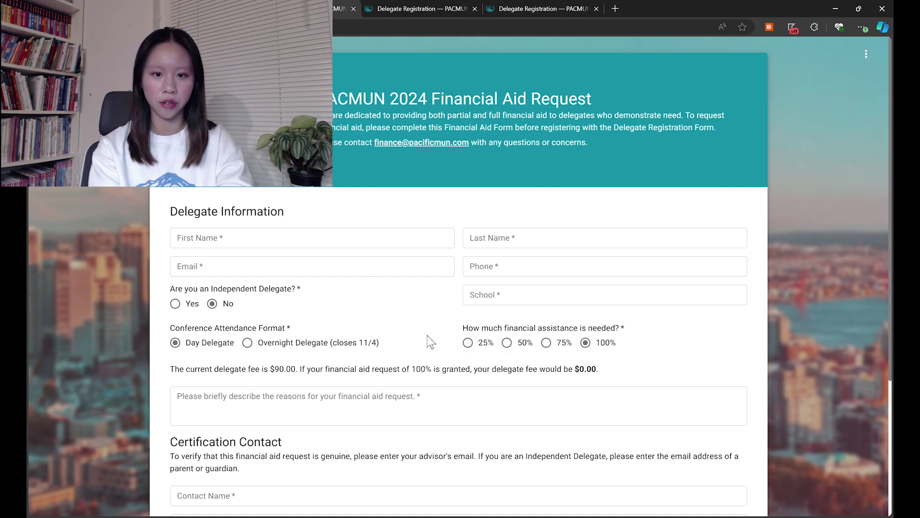
scroll(427, 335, "down", 4)
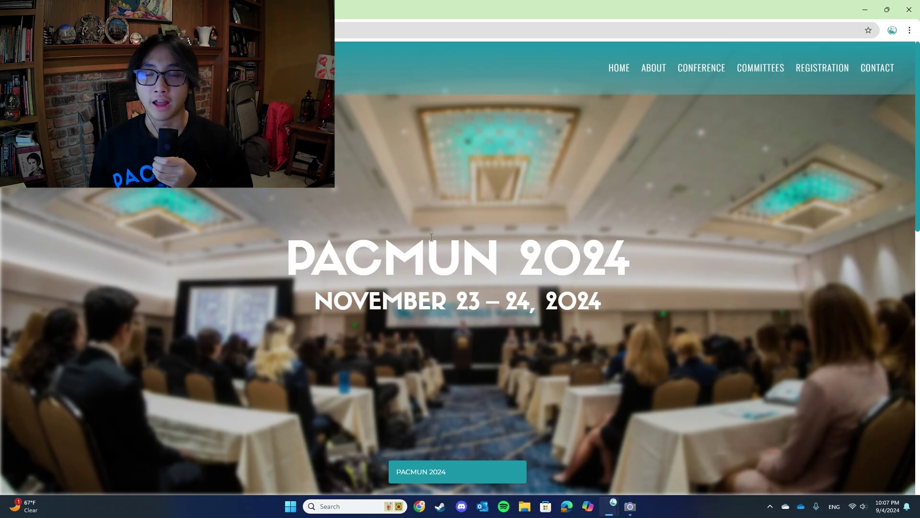
Navigate to the Registration page and scroll down toward the Delegations section.
key("ctrl+l")
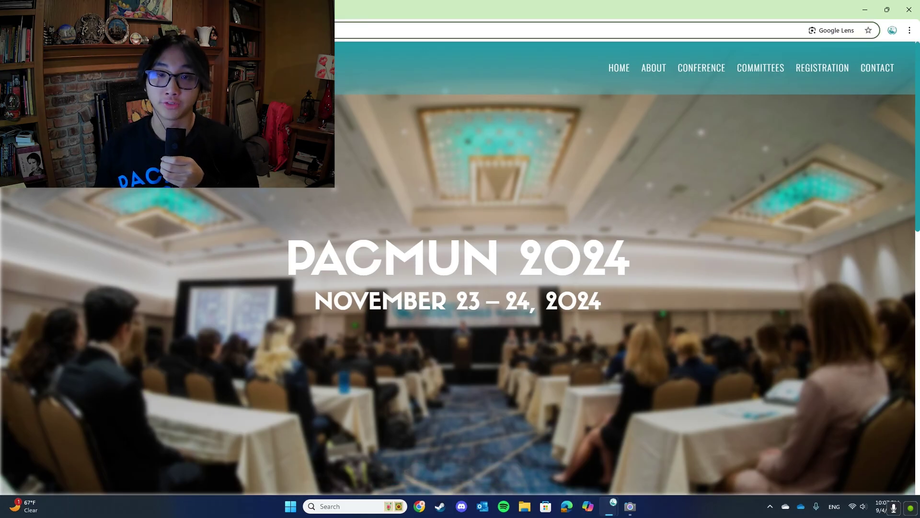
left_click(695, 205)
mouse_move(816, 62)
left_click(826, 67)
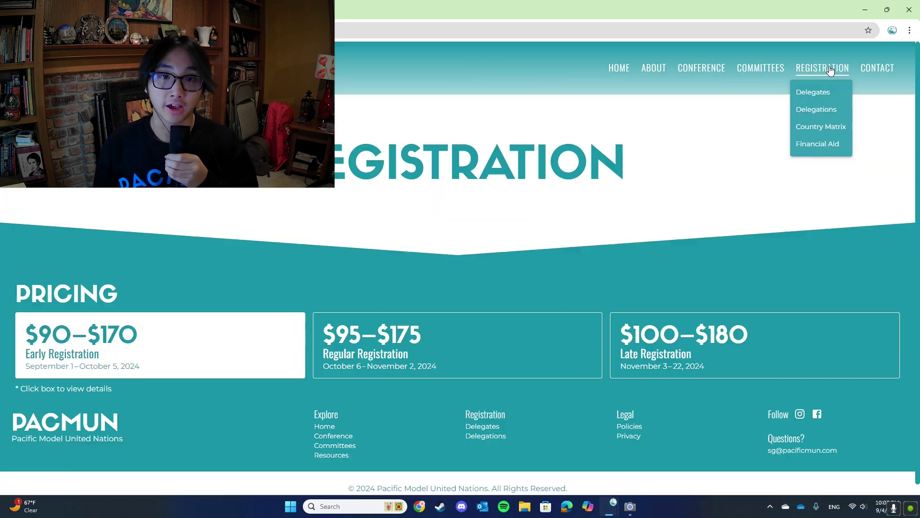
scroll(596, 329, "down", 10)
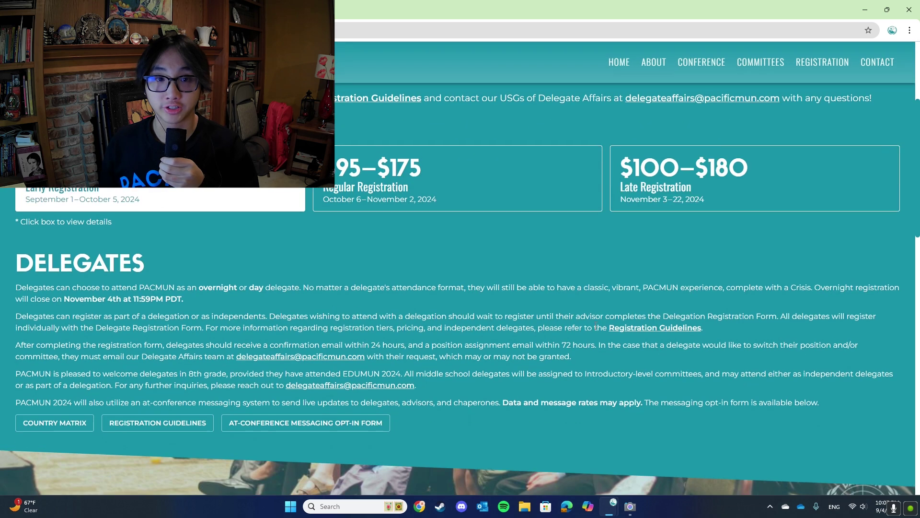
scroll(567, 313, "down", 2)
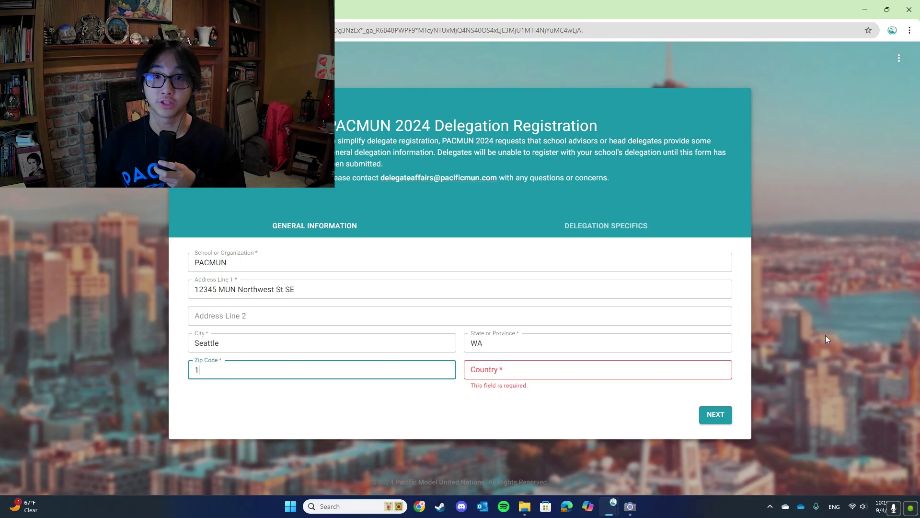
Finish the zip code, set country to US, and advance to delegation specifics.
type("11111")
left_click(632, 374)
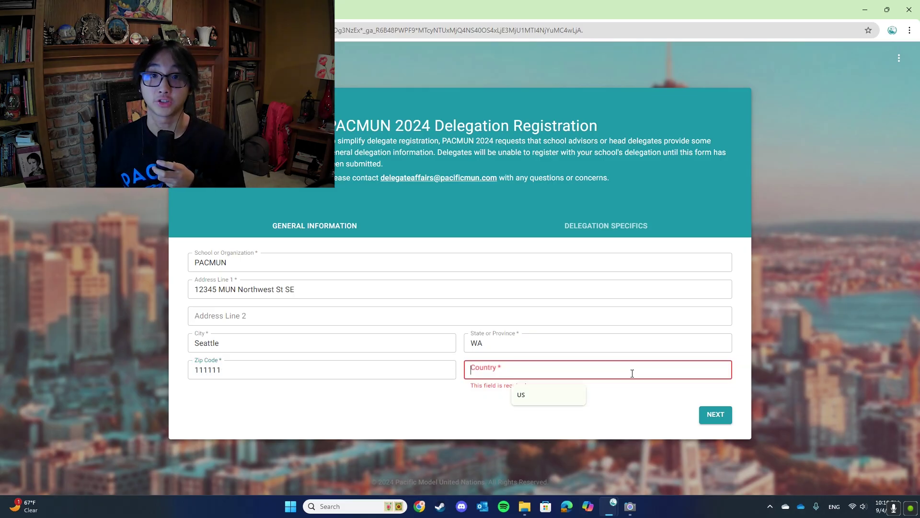
type("US")
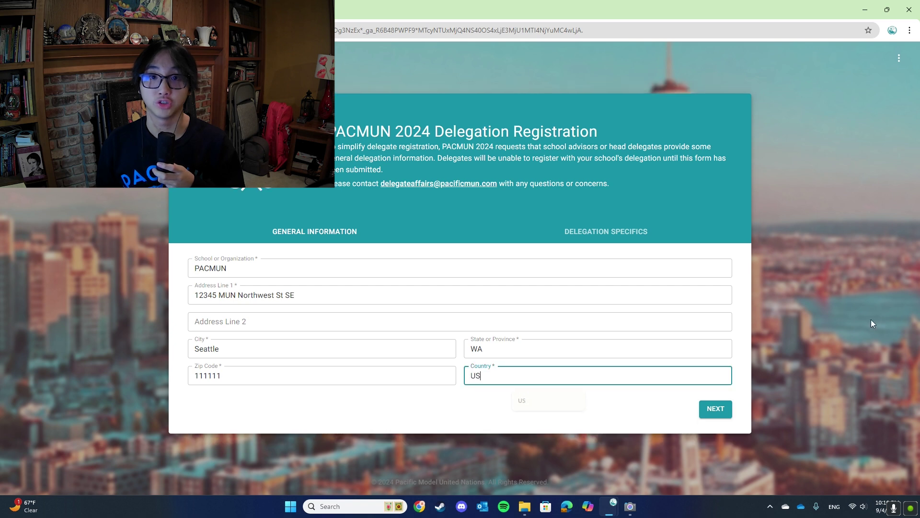
left_click(715, 409)
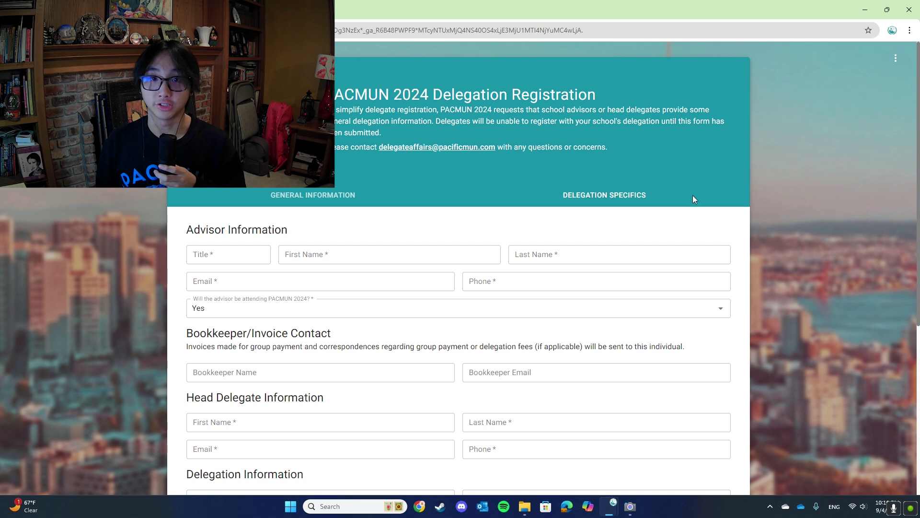
Enter the faculty advisor's first name, last name, email and phone number.
scroll(713, 209, "down", 2)
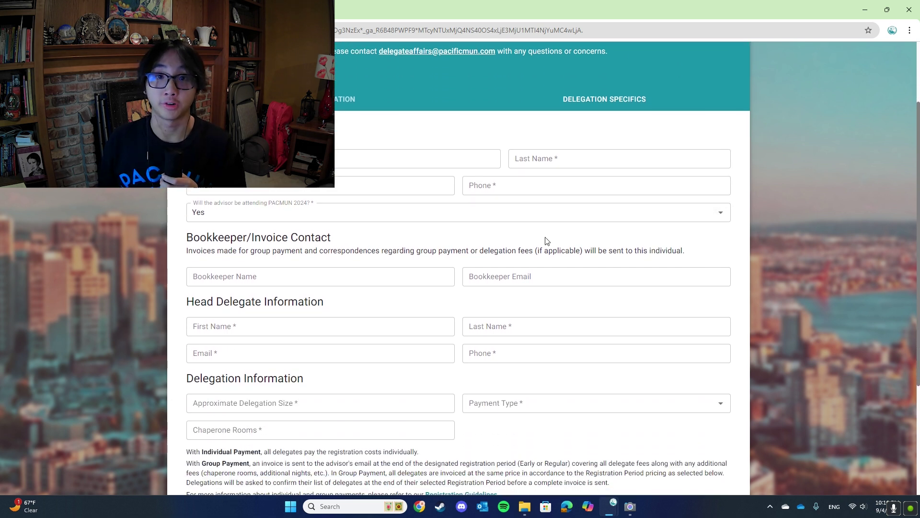
scroll(786, 290, "up", 2)
key("Tab")
key("Tab")
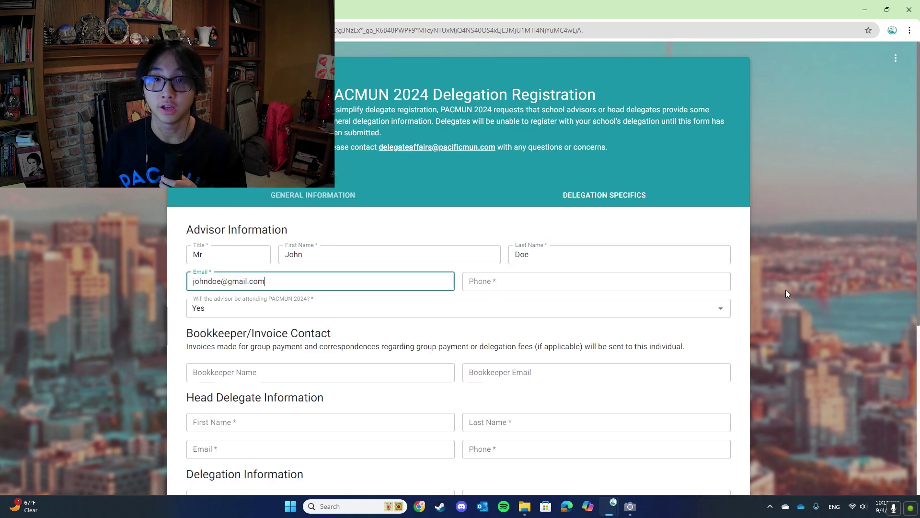
key("Tab")
Enter the bookkeeper's full name and email address.
scroll(786, 289, "down", 2)
key("Tab")
key("Tab")
Enter the head delegate's first name, last name, email and phone number.
left_click(267, 329)
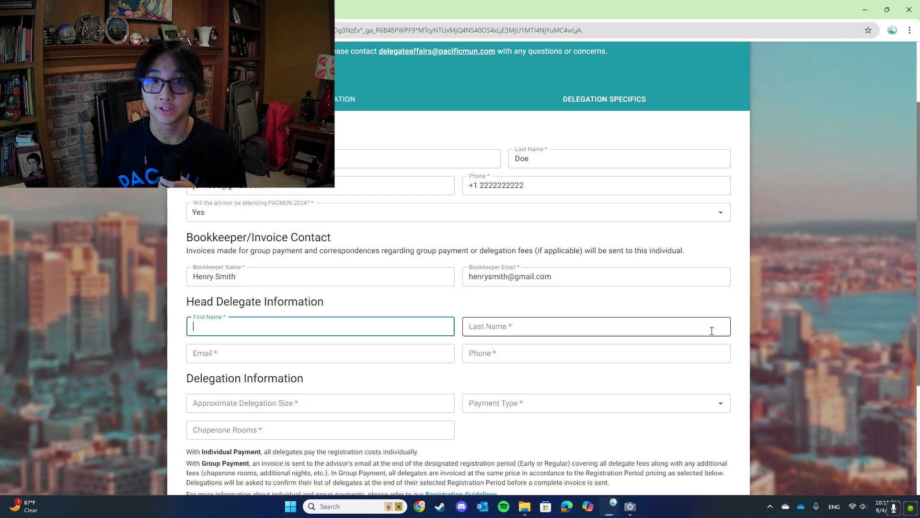
key("Tab")
key("Tab")
key("Tab")
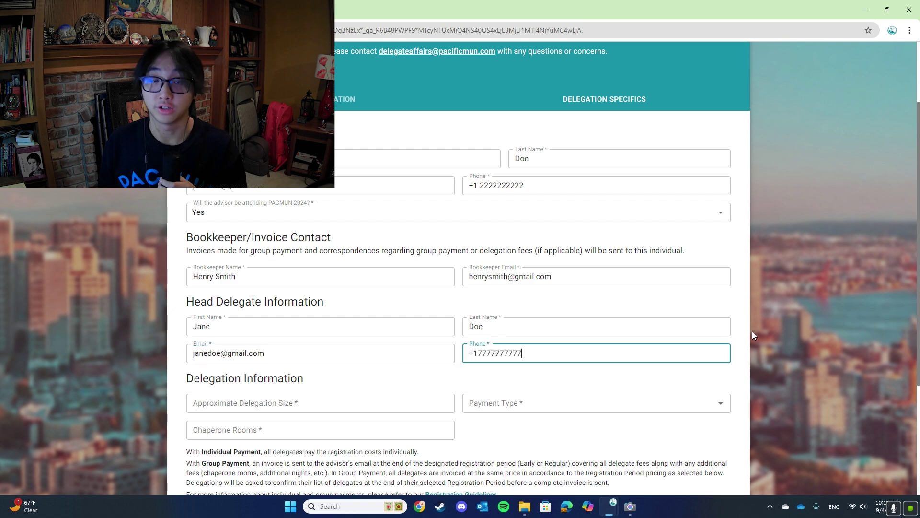
Set delegation size to 15 and payment type to Individual Payment.
key("Tab")
scroll(565, 323, "down", 3)
type("15")
left_click(515, 263)
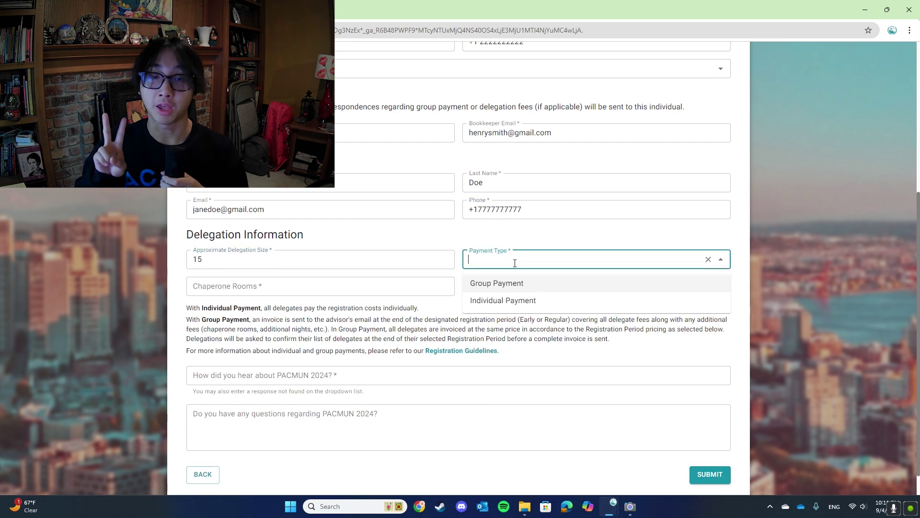
left_click(521, 286)
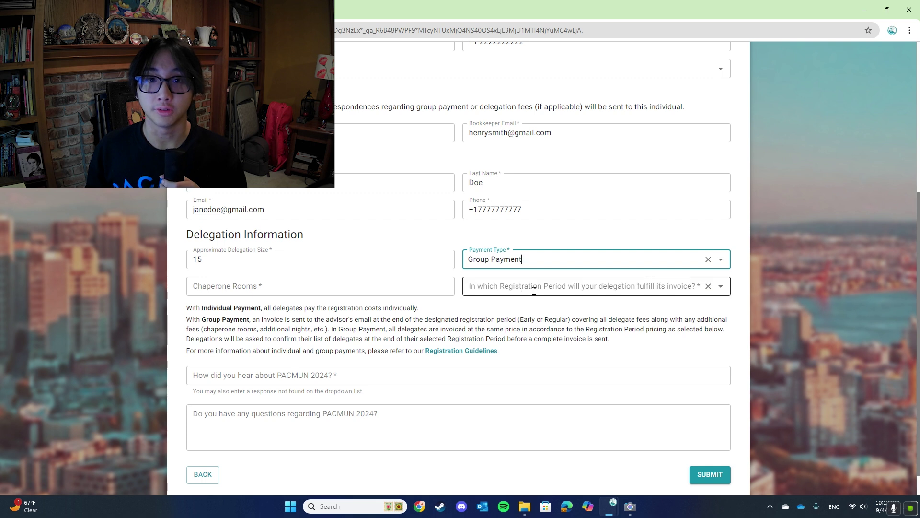
left_click(721, 261)
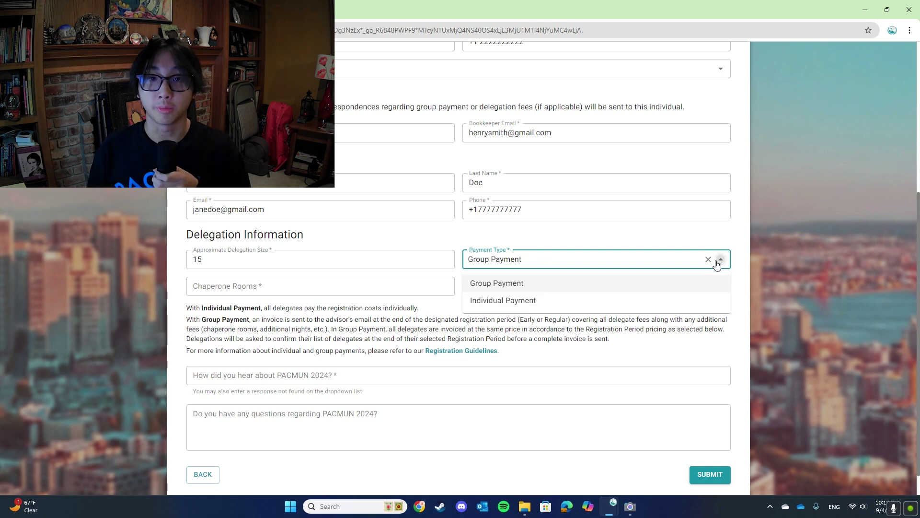
left_click(576, 303)
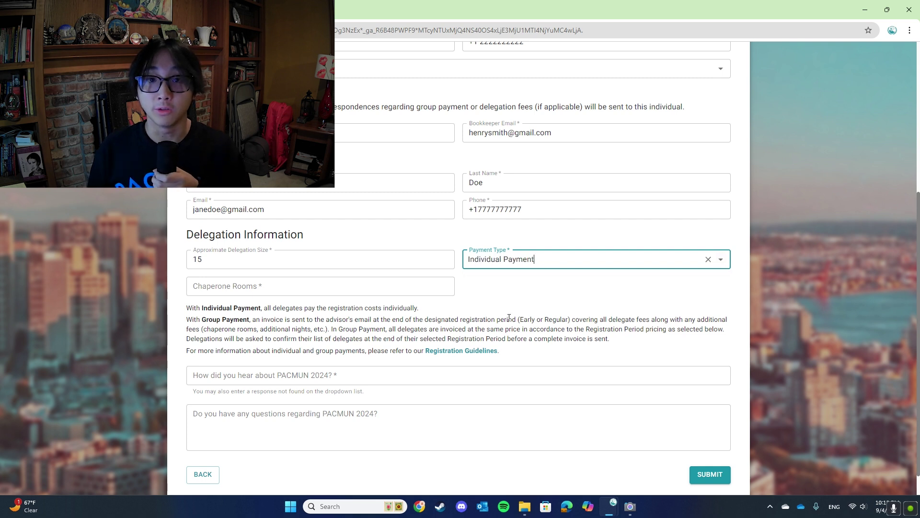
Enter 2 chaperone rooms, answer 'Email from the Delegate Affairs Team', and begin a question 'Will there'.
left_click(396, 291)
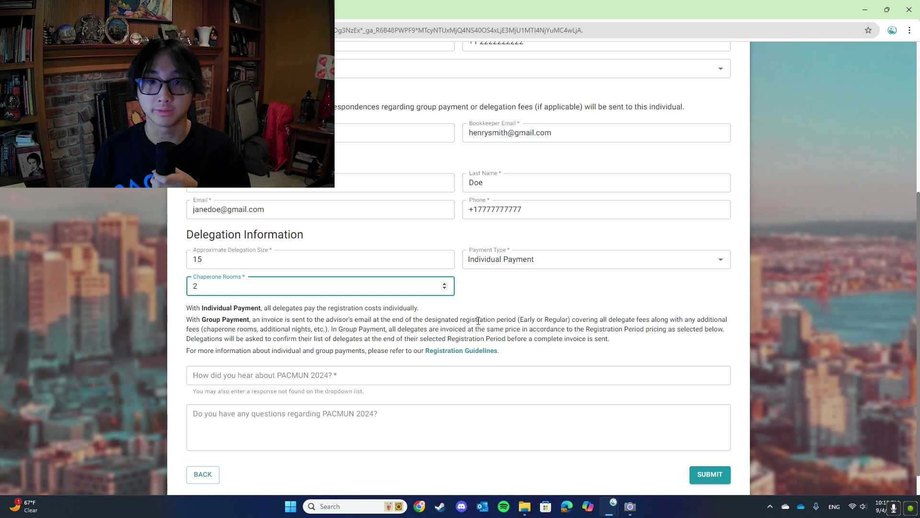
left_click(490, 375)
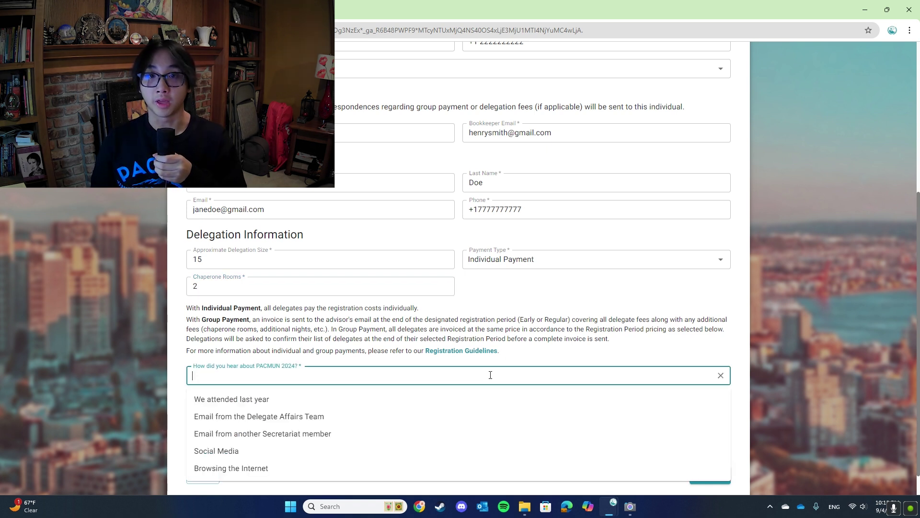
scroll(489, 376, "down", 1)
left_click(477, 387)
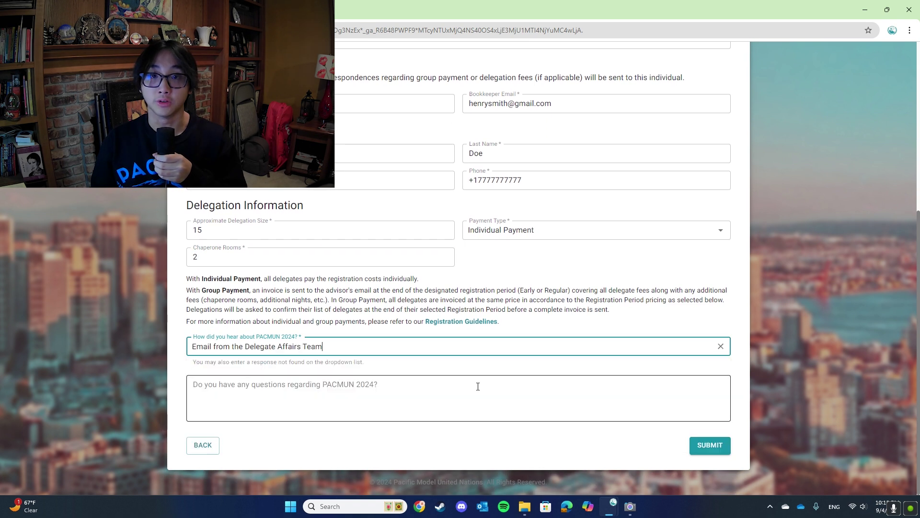
left_click(643, 378)
type("Will there")
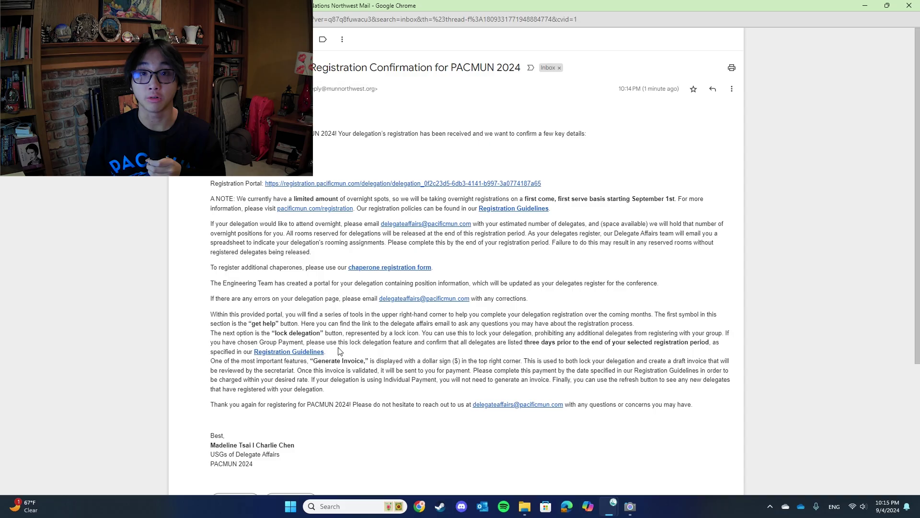
Scroll through the confirmation email describing the delegation portal and invoicing.
scroll(338, 349, "down", 3)
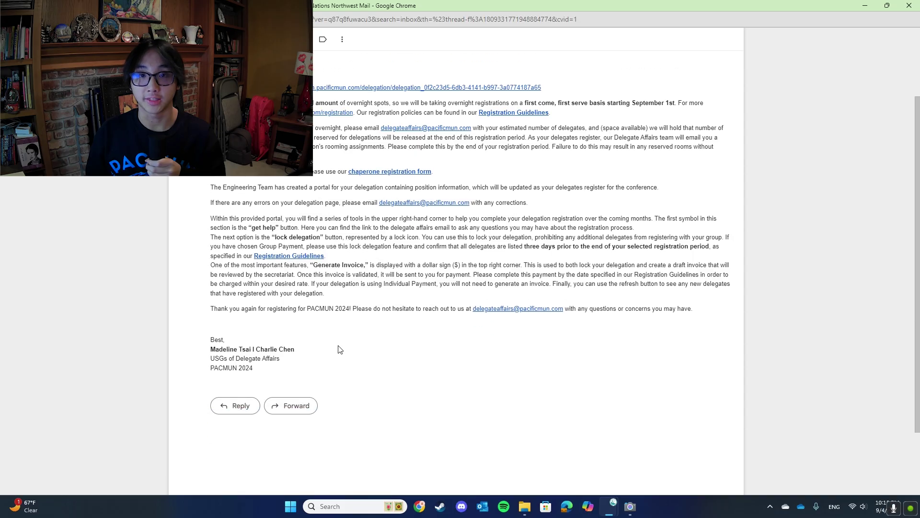
scroll(338, 349, "up", 2)
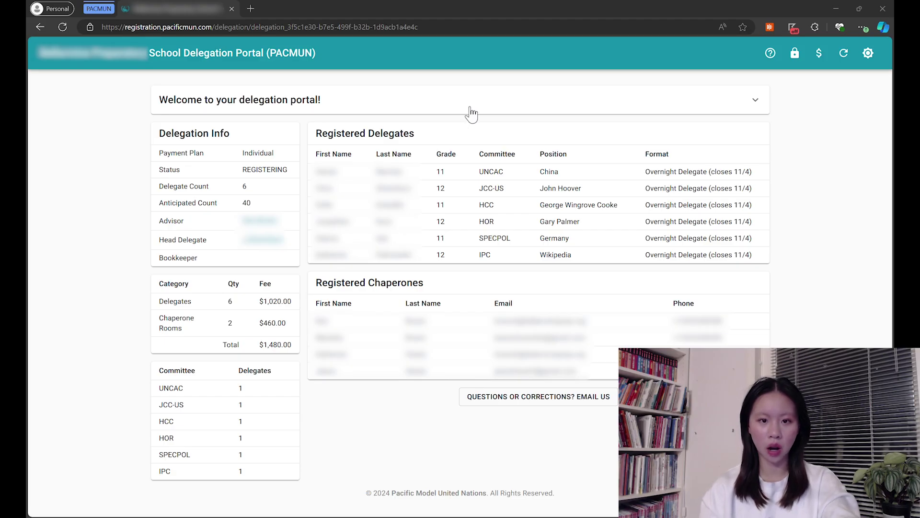
Bring up the Lock Delegation confirmation from the portal header's lock icon.
left_click(794, 57)
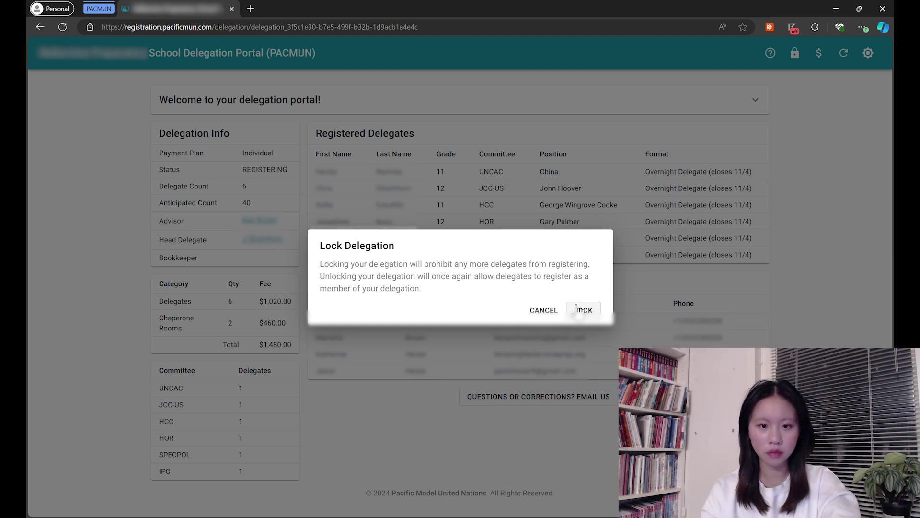
Cancel locking, open the Generate Invoice dialog, then head back to the PACMUN 2024 home page.
left_click(580, 311)
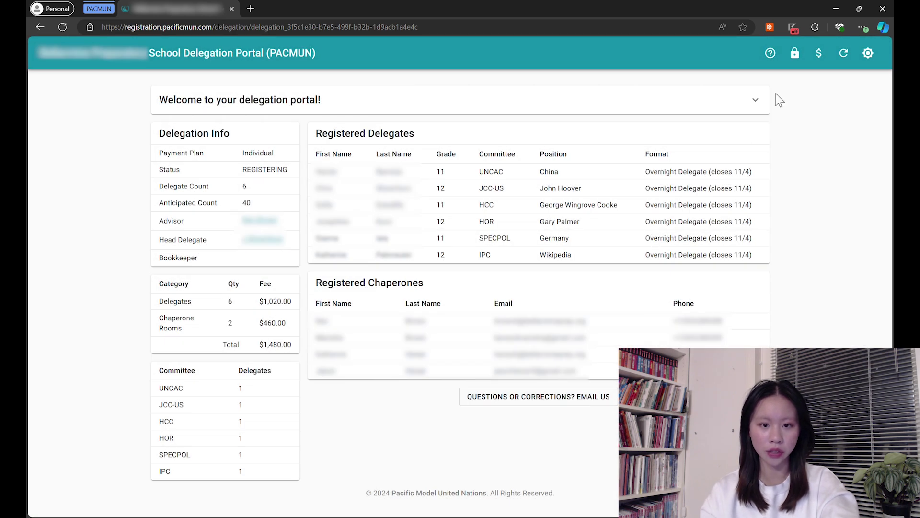
left_click(819, 53)
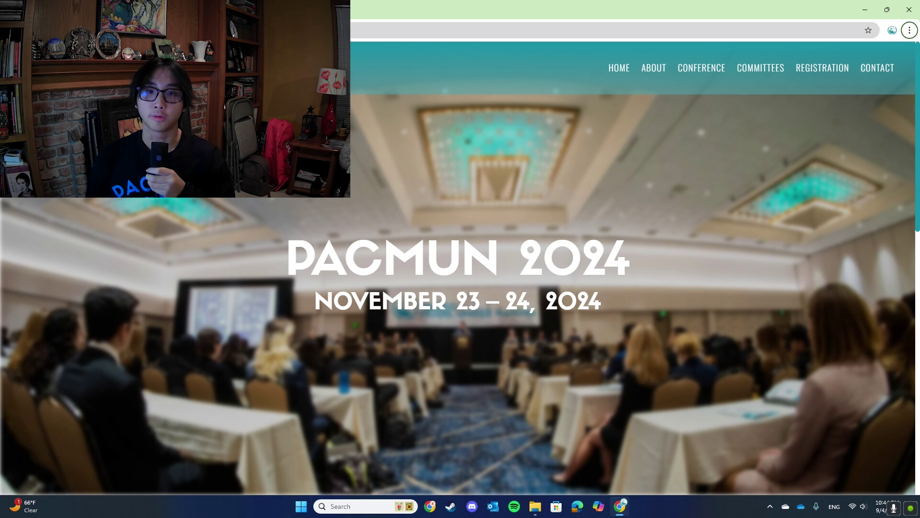
key("ctrl+l")
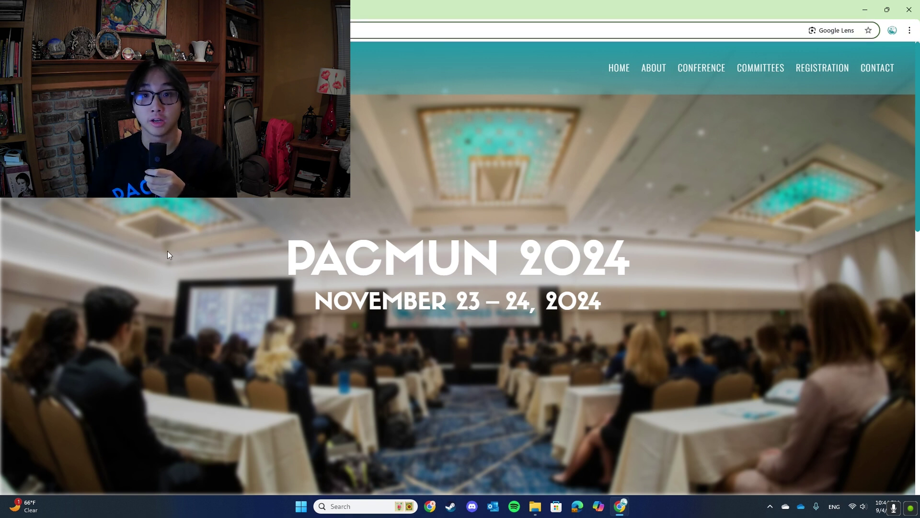
Go to the Registration page and open the Chaperone Registration form from Delegations.
left_click(167, 251)
mouse_move(829, 70)
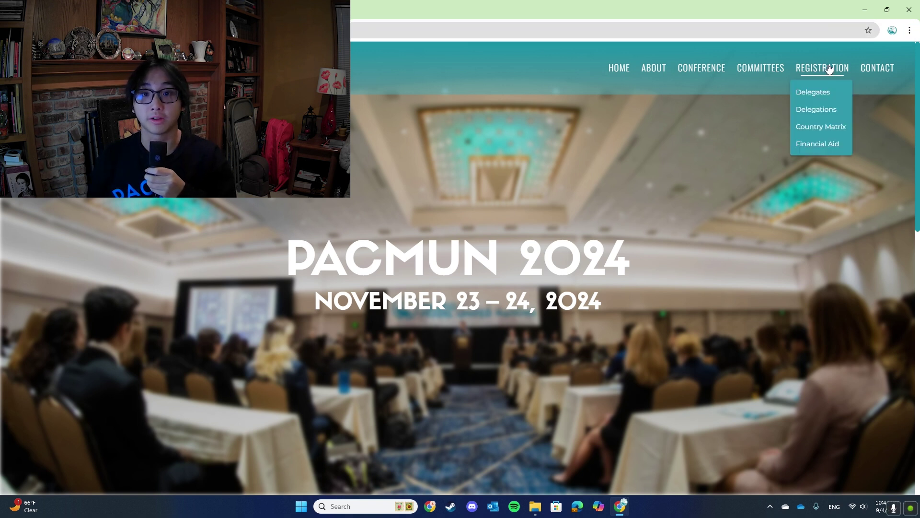
left_click(830, 70)
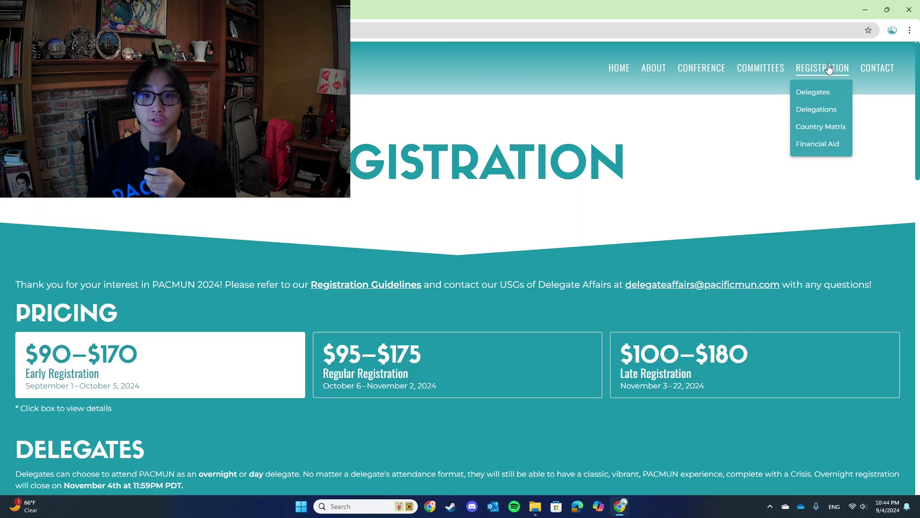
scroll(312, 285, "down", 7)
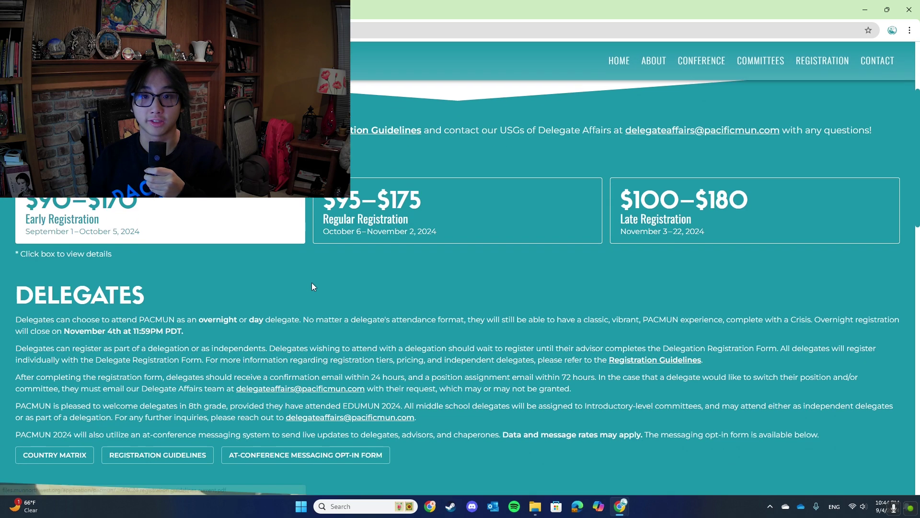
scroll(312, 282, "down", 4)
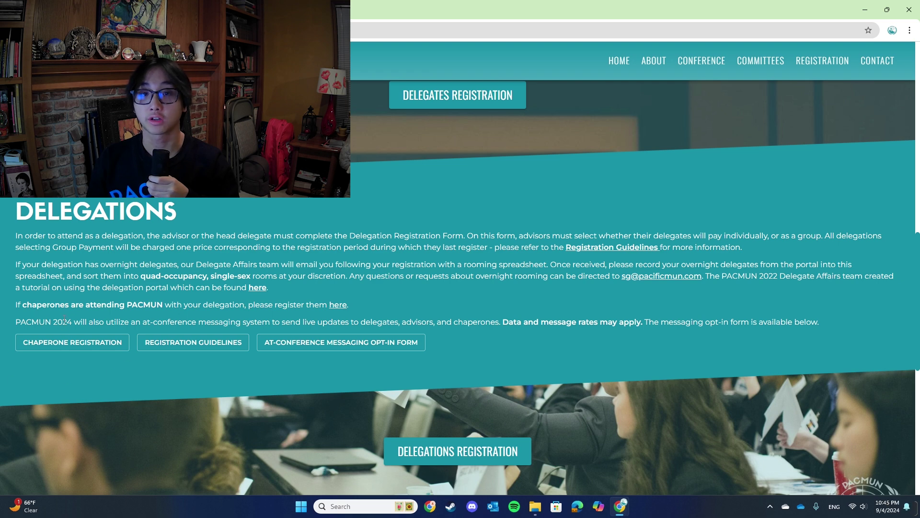
left_click(78, 348)
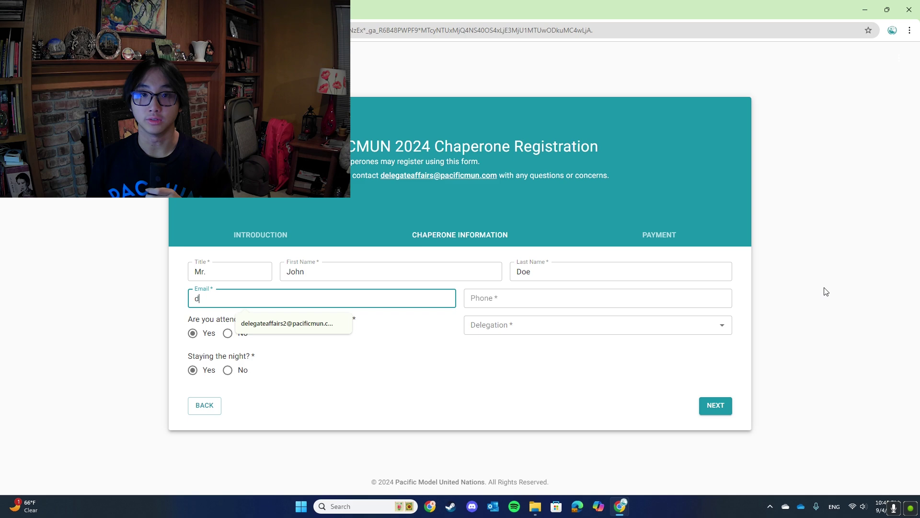
Advance to the Chaperone Information step and set the chaperone's title to 'Mr.'.
type("elegateaff")
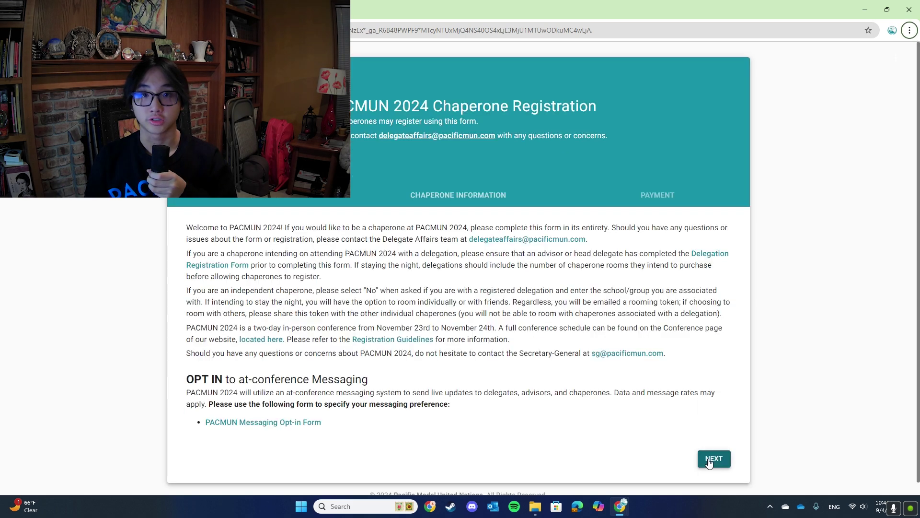
left_click(711, 459)
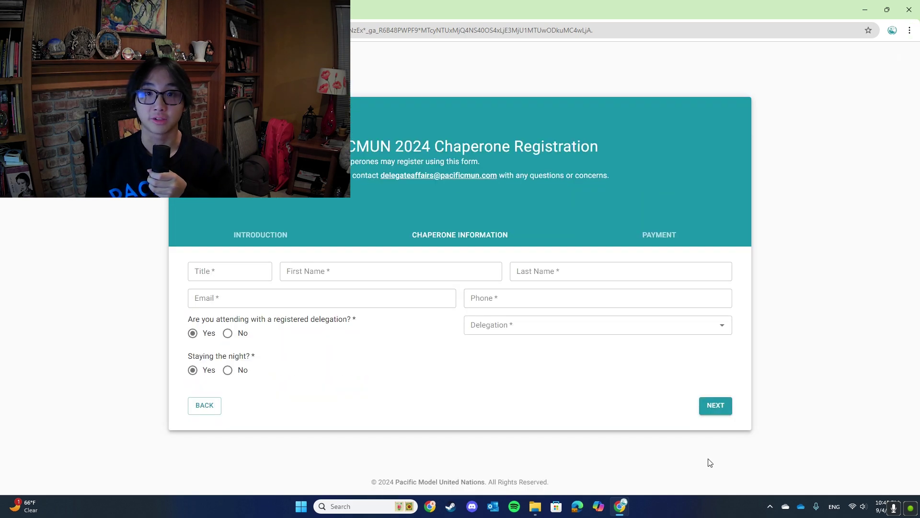
left_click(240, 271)
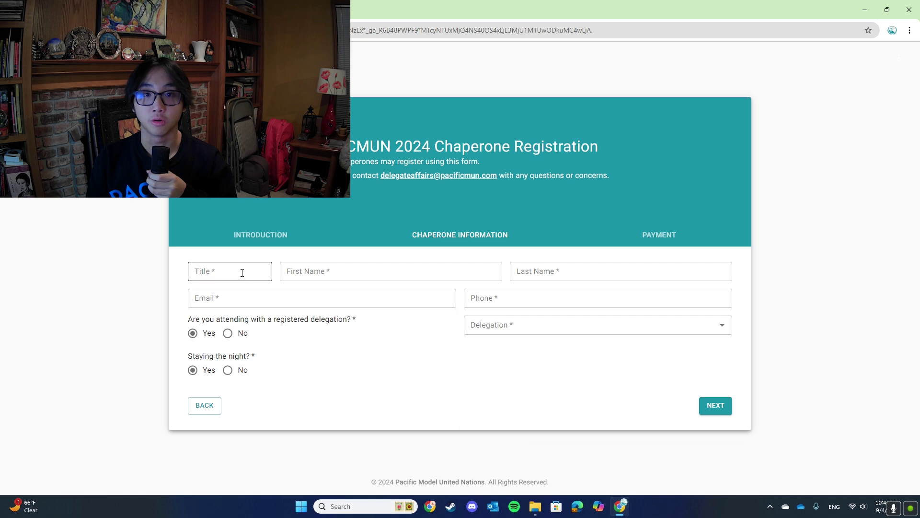
type("Mr.")
key("Tab")
Enter the chaperone's first name, e-mail address and phone number.
type("John")
key("Tab")
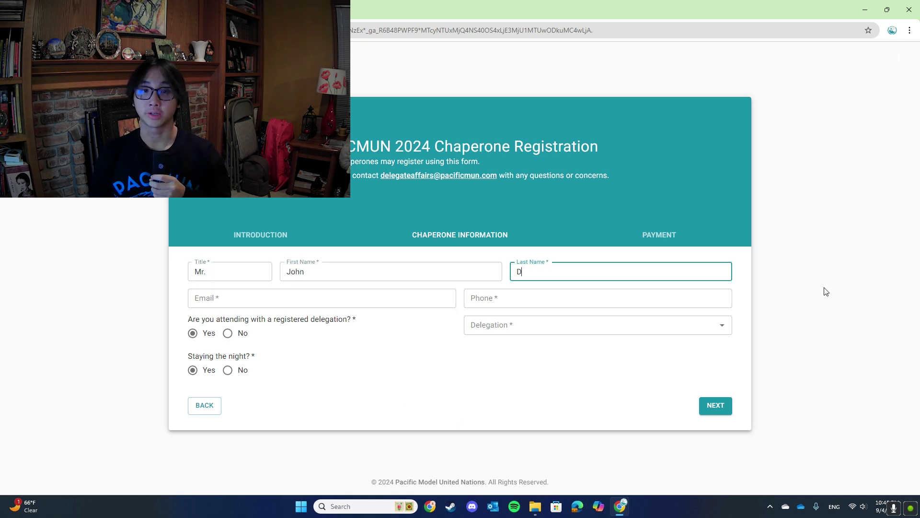
key("Tab")
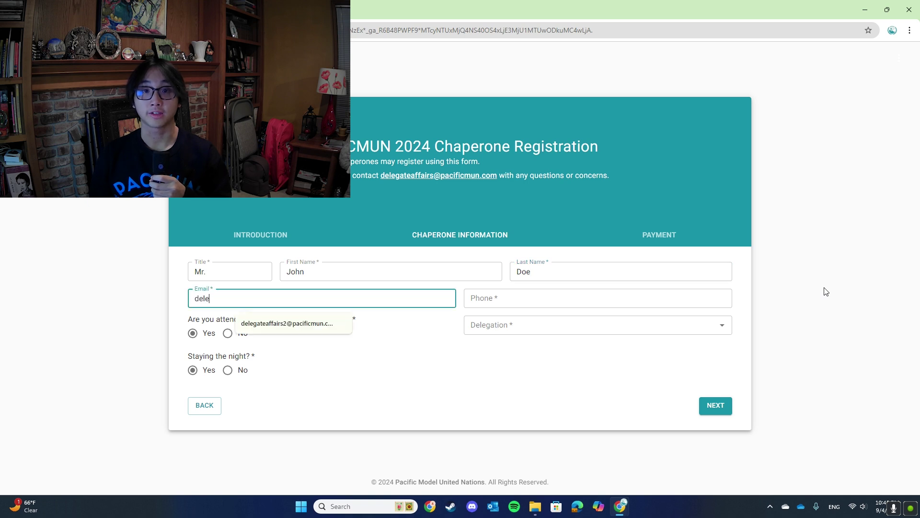
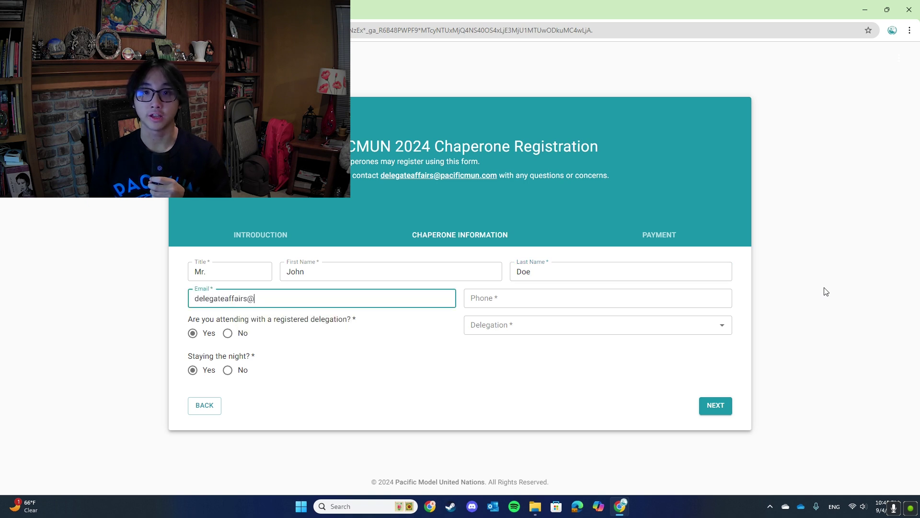
key("Tab")
type("+124")
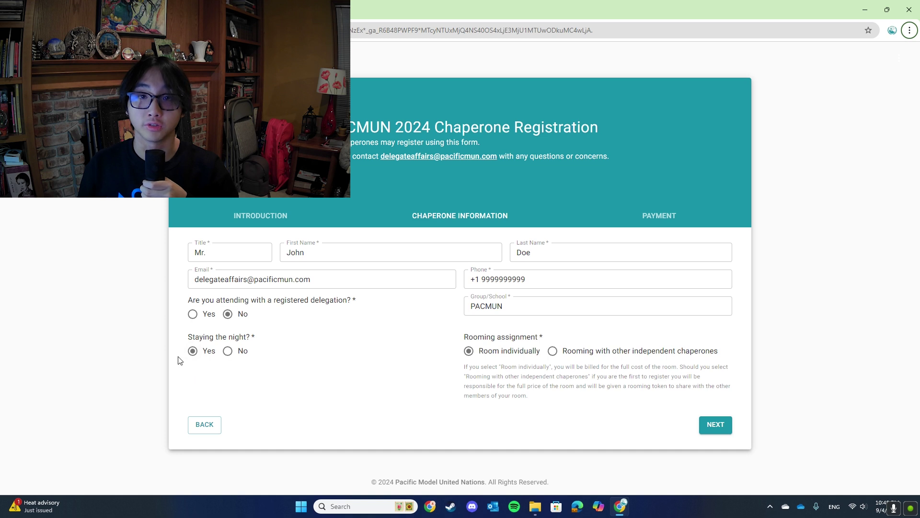
Mark the chaperone as not with a registered delegation, group 'PAC', rooming with independent chaperones.
left_click(705, 426)
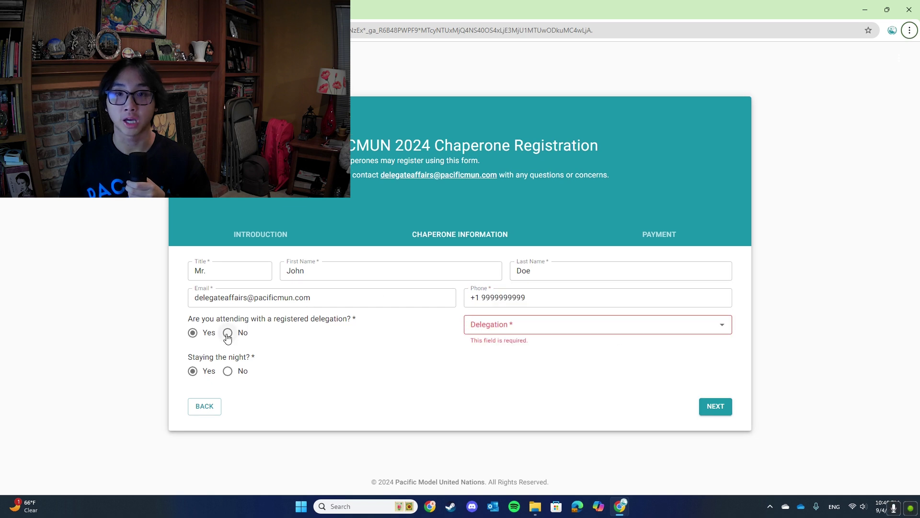
left_click(228, 334)
left_click(550, 302)
type("PACMUN")
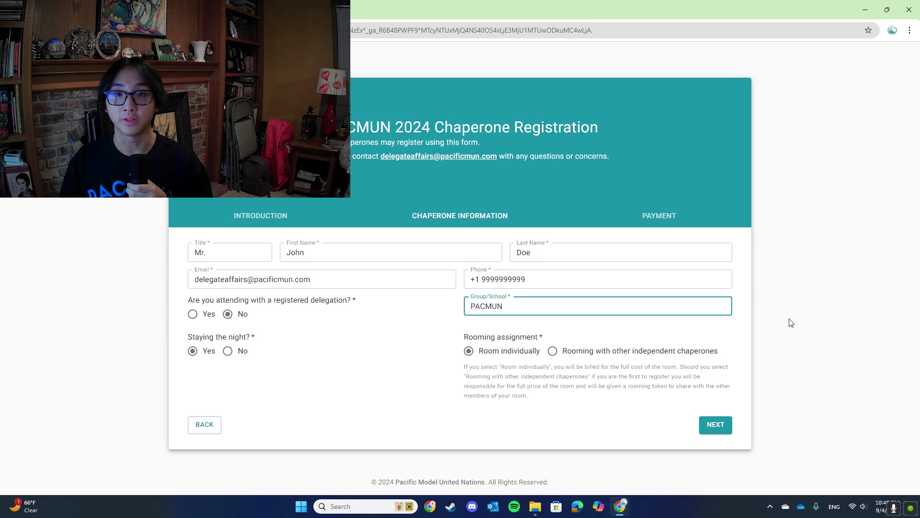
left_click(566, 406)
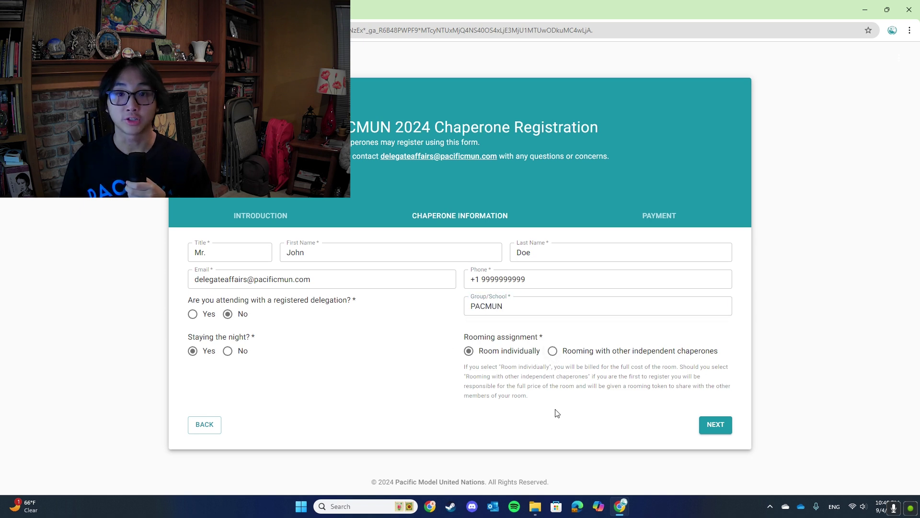
left_click(552, 351)
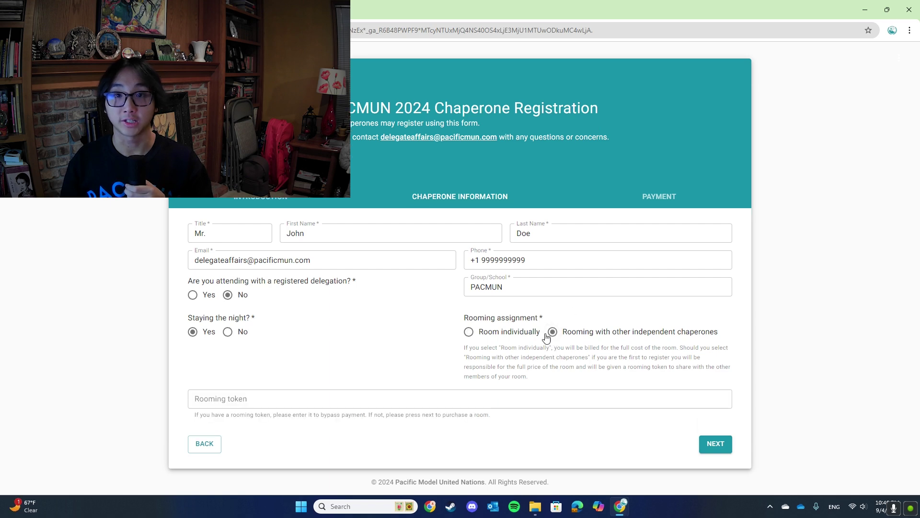